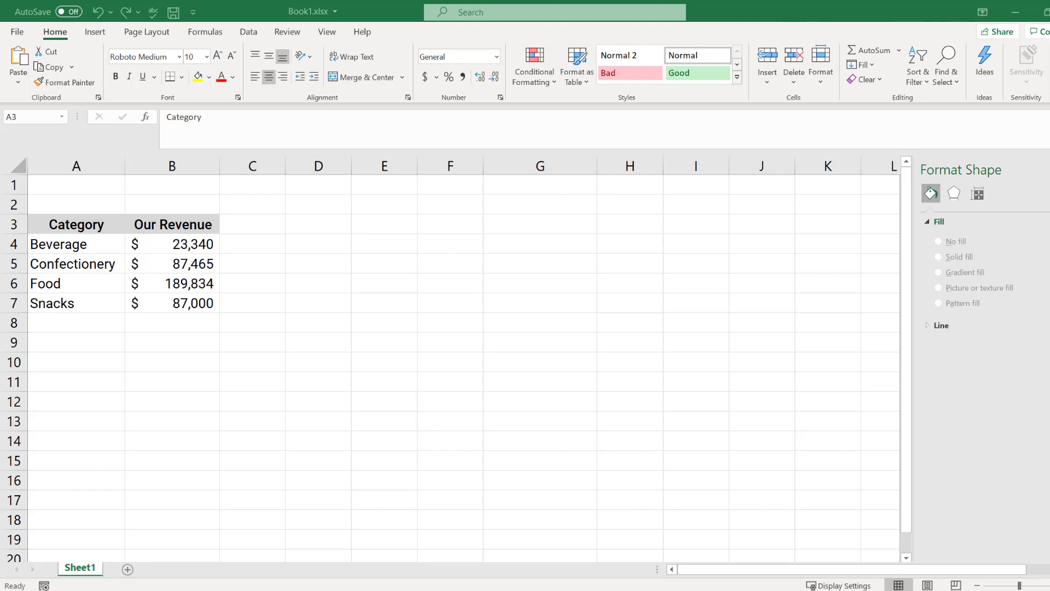
- Insert a clustered column chart from the A3:B7 category revenue table and place it beside the table
left_click_drag(71, 225, 83, 300)
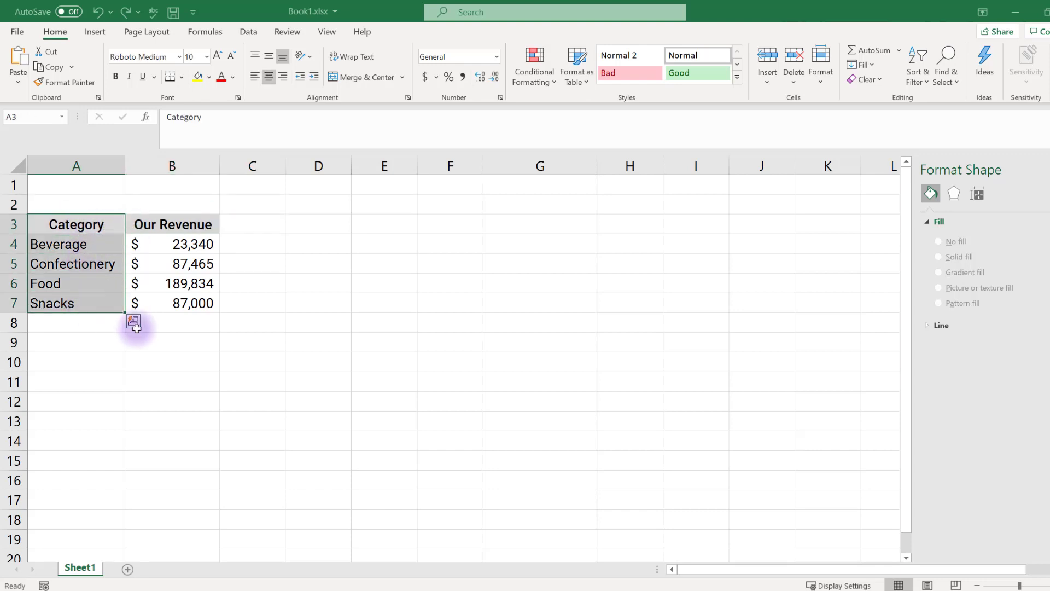
left_click_drag(169, 226, 178, 302)
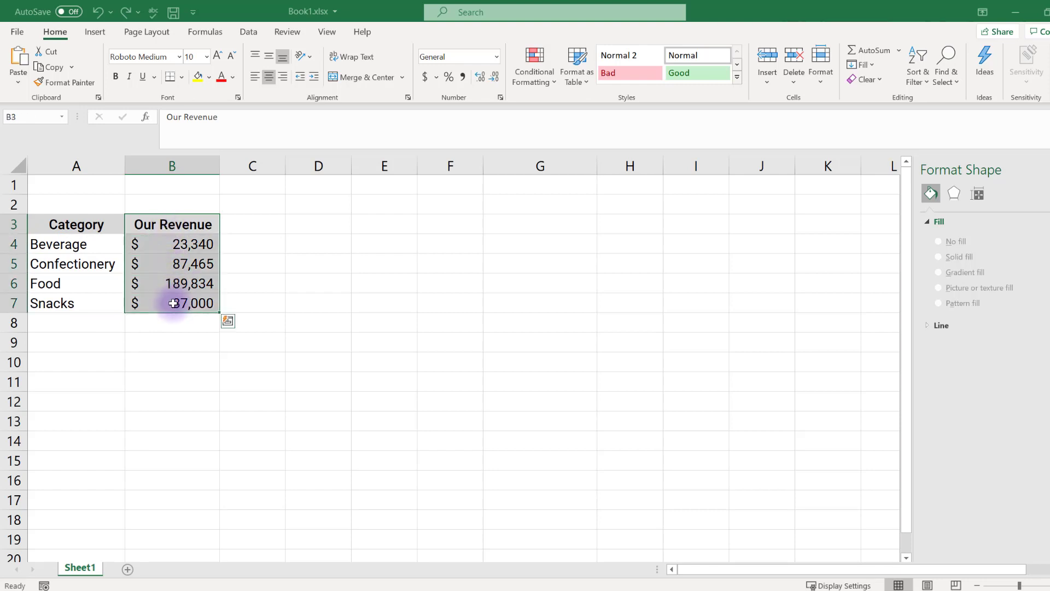
left_click(71, 224)
left_click_drag(71, 225, 179, 303)
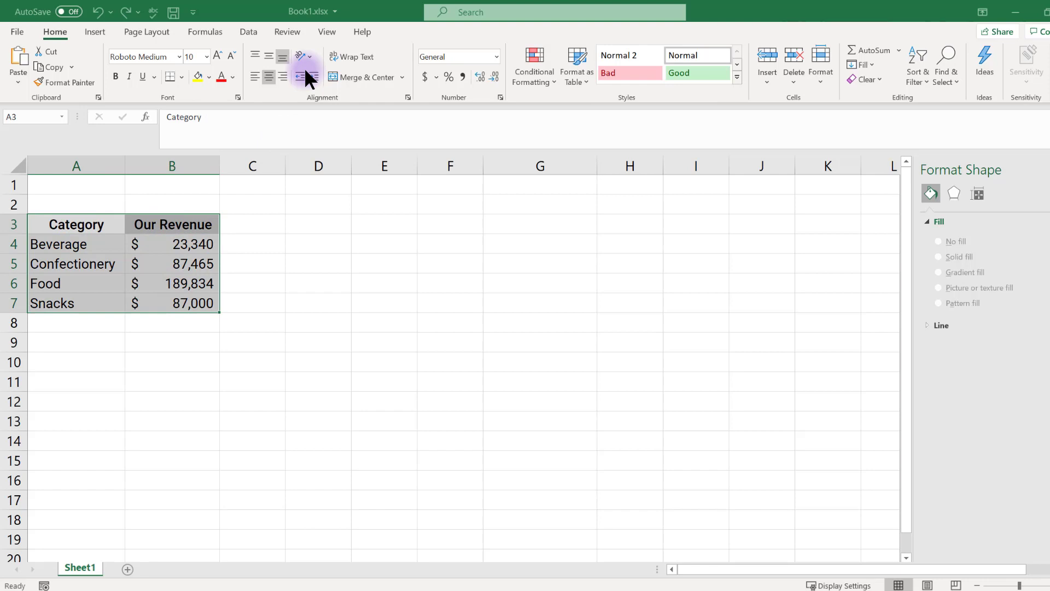
left_click(98, 33)
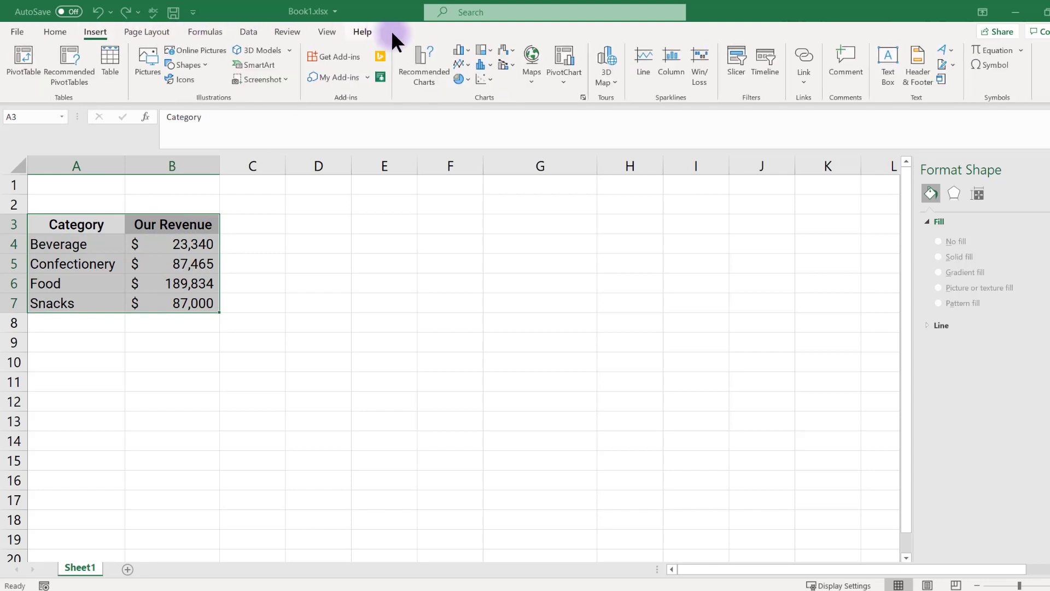
left_click(467, 51)
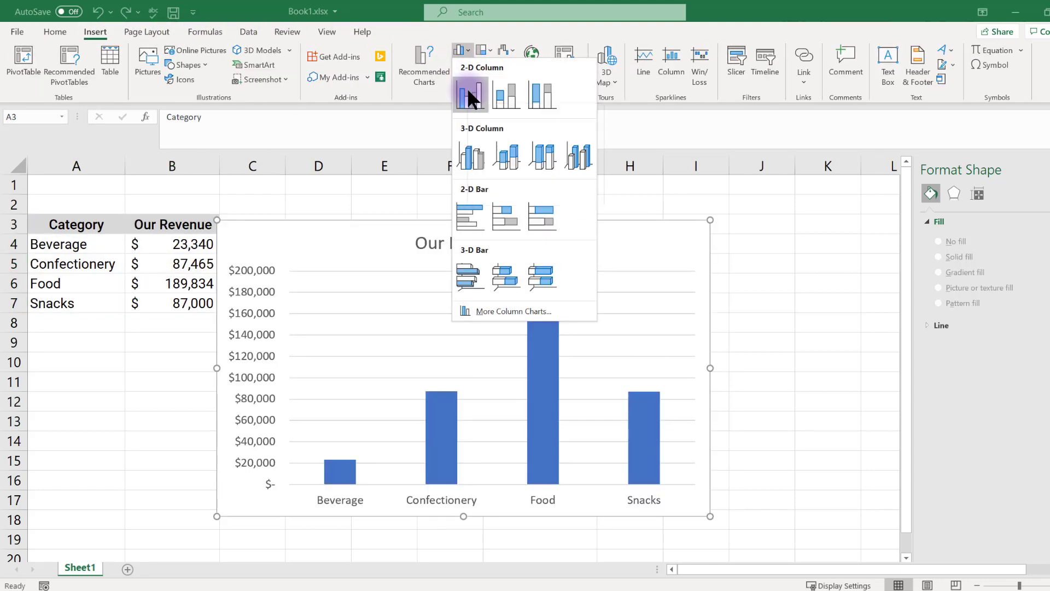
left_click(467, 90)
left_click_drag(386, 220, 429, 219)
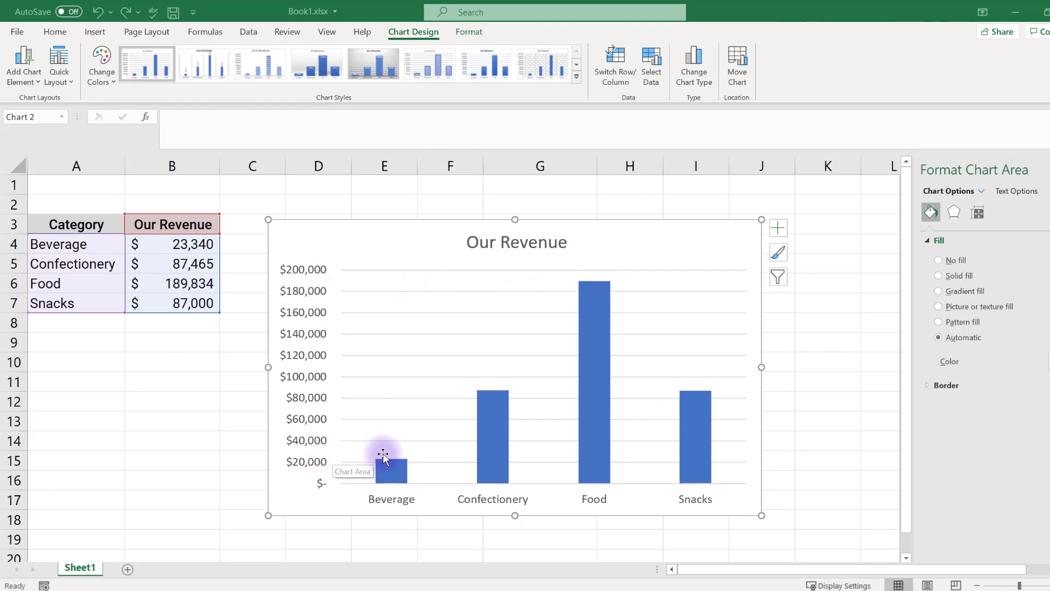
mouse_move(490, 468)
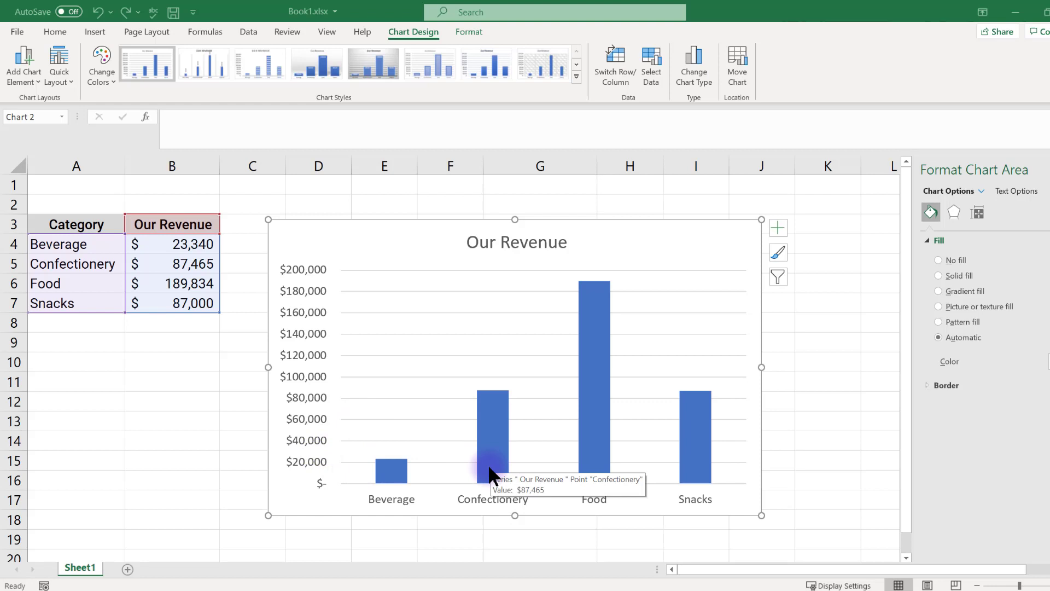
- Turn on Data Labels so each column shows its revenue, e.g. $189,834 for Food
left_click(492, 401)
left_click(678, 242)
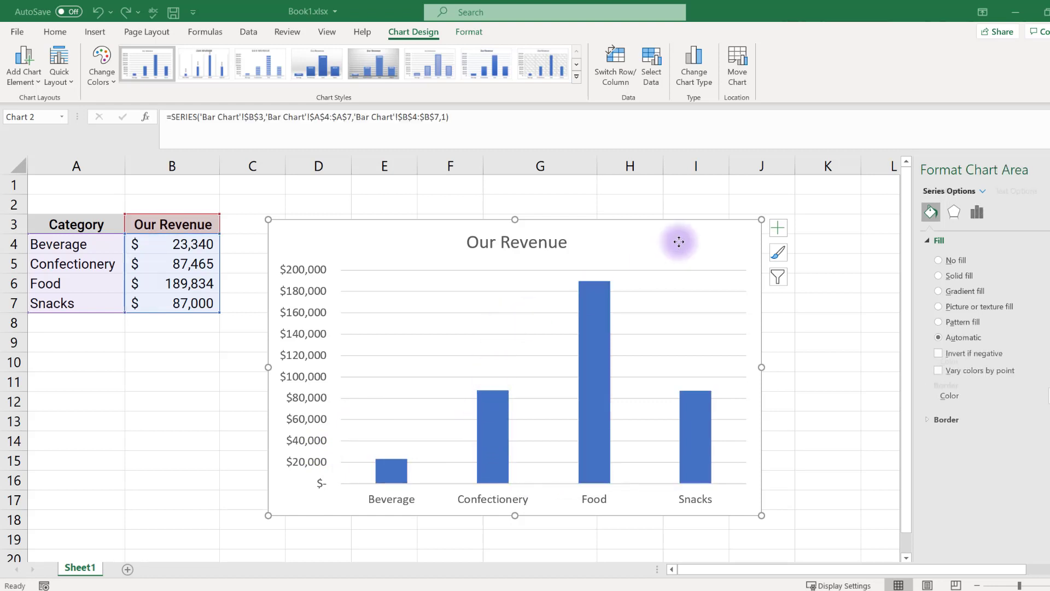
left_click(778, 228)
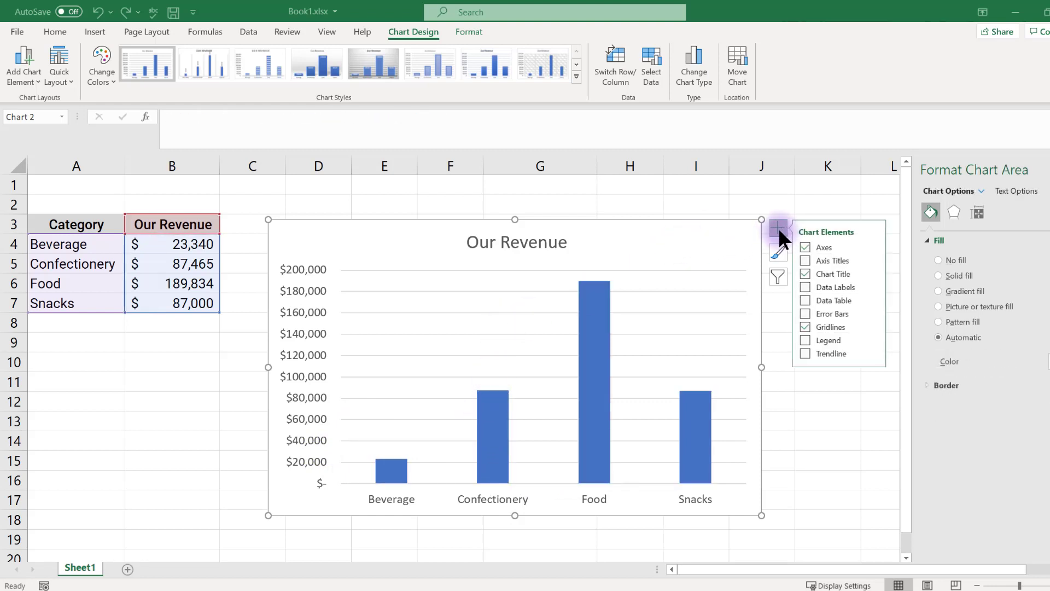
left_click(805, 286)
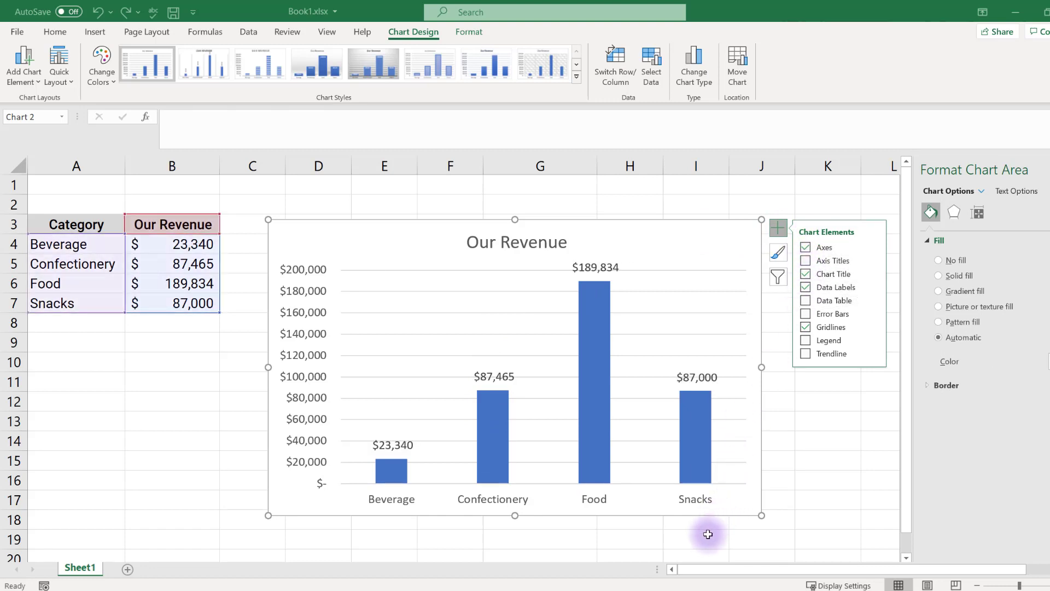
left_click(777, 227)
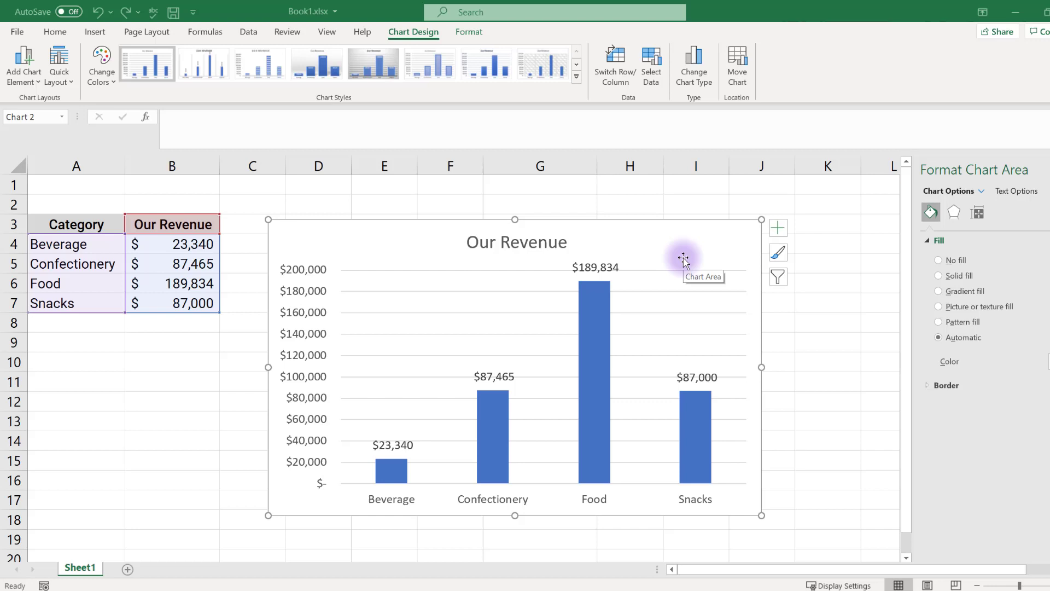
- Remove the chart title, gridlines and Primary Vertical axis via Chart Elements, then deselect the chart
left_click(777, 228)
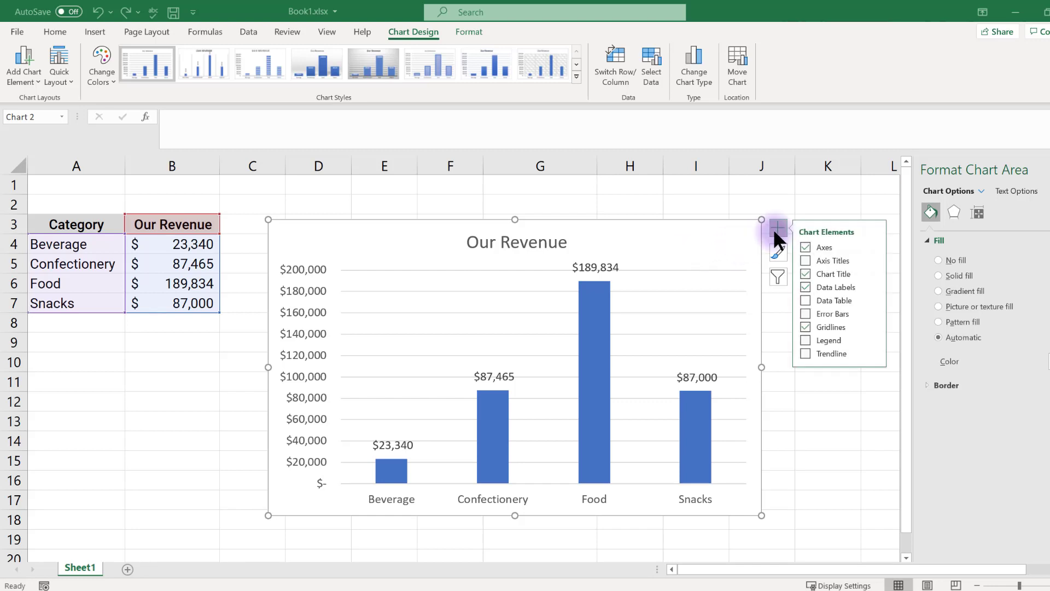
left_click(805, 273)
left_click(803, 325)
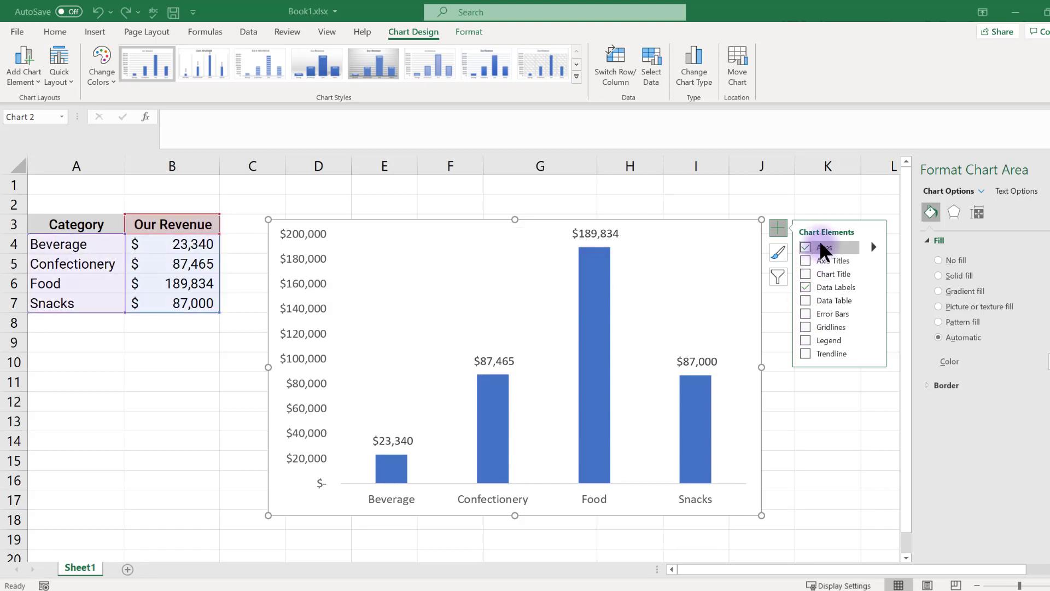
left_click(872, 246)
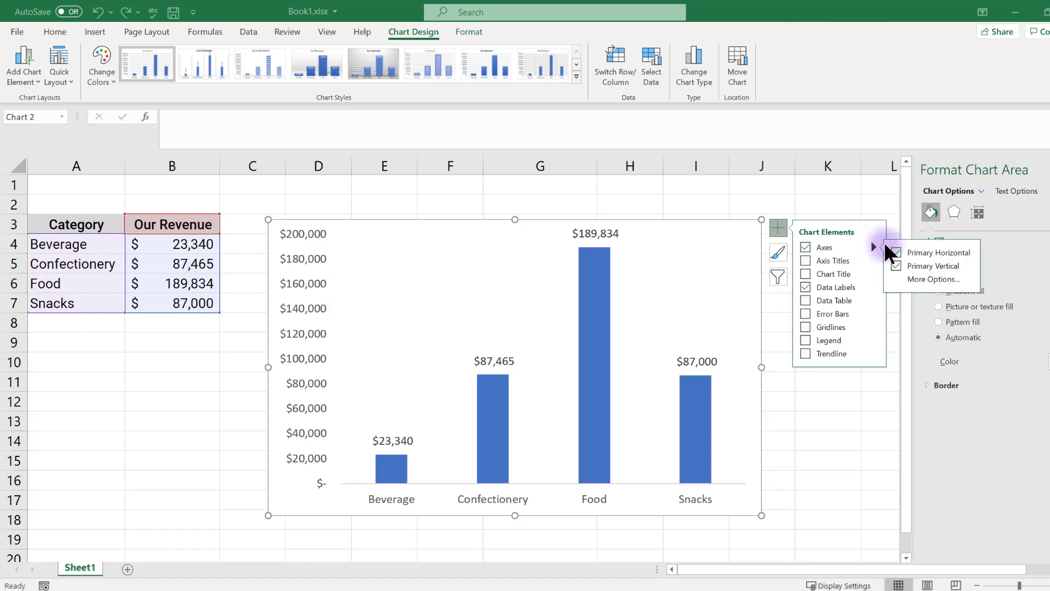
left_click(896, 266)
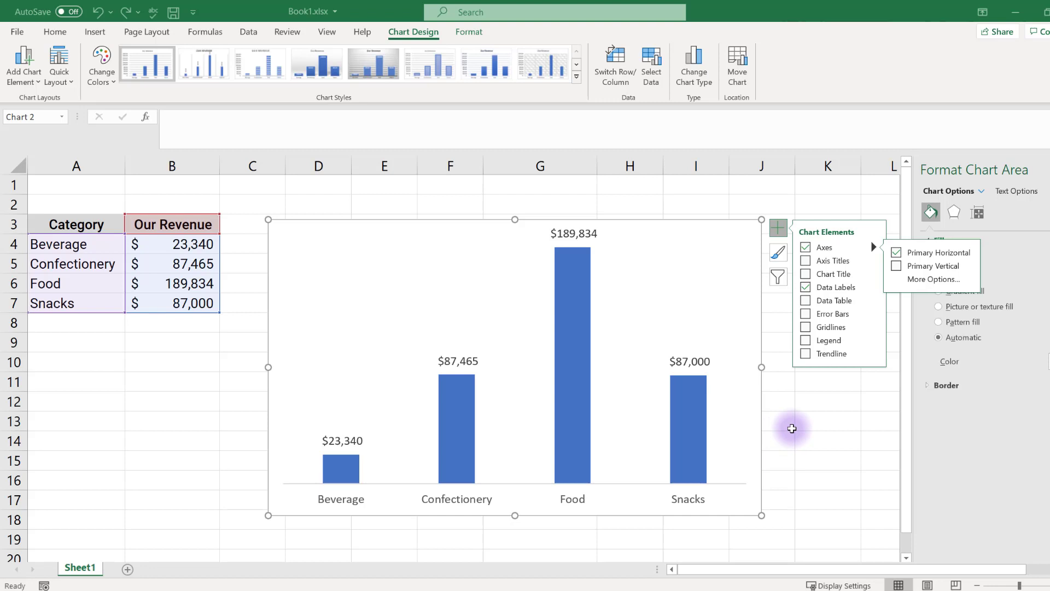
left_click(791, 428)
left_click(790, 426)
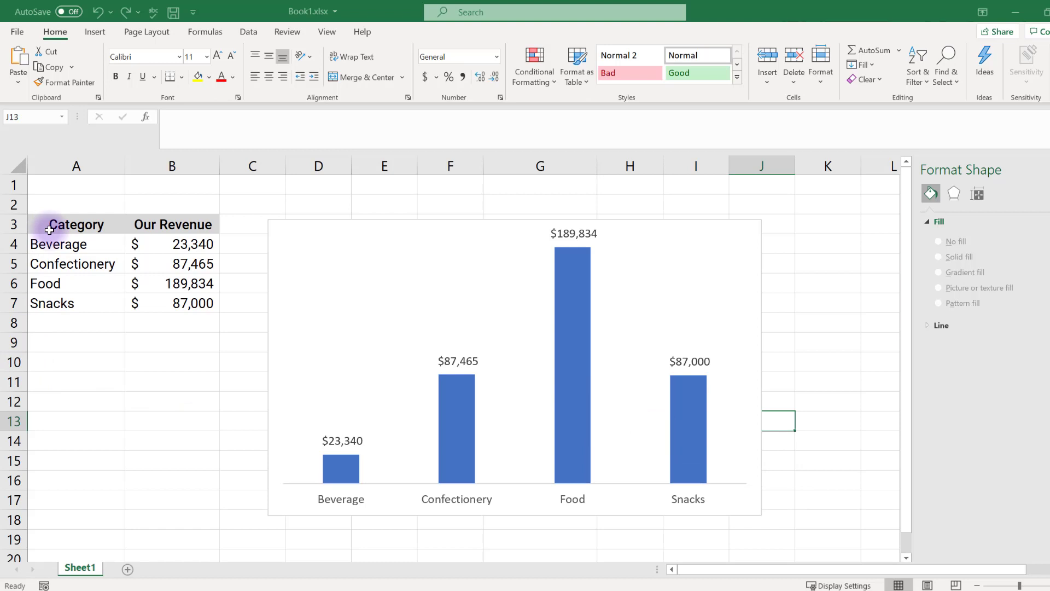
- Add header filters and sort the Our Revenue column Largest to Smallest
left_click_drag(49, 230, 183, 228)
left_click(924, 55)
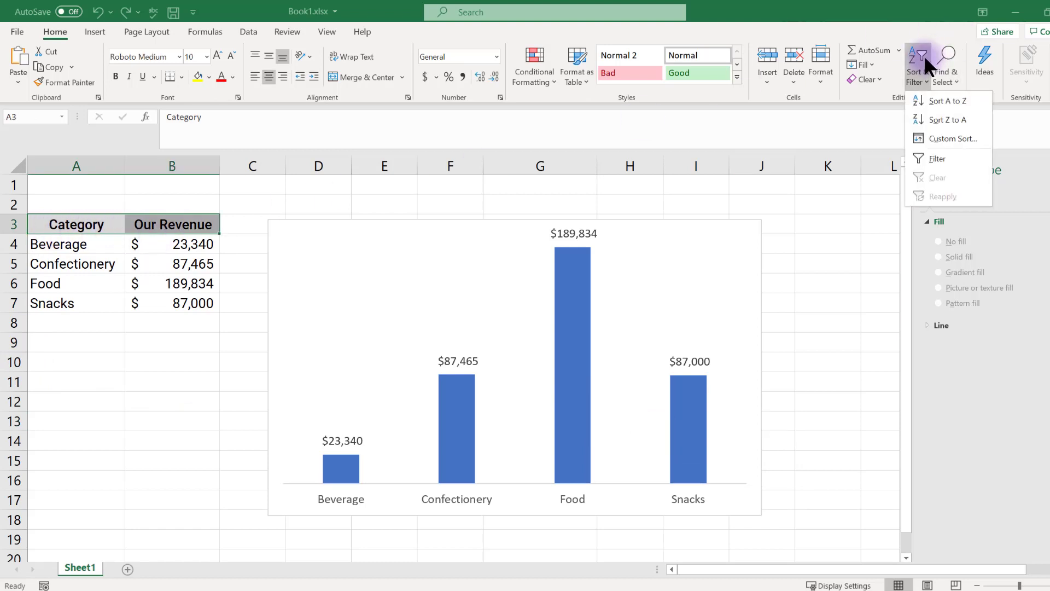
left_click(932, 153)
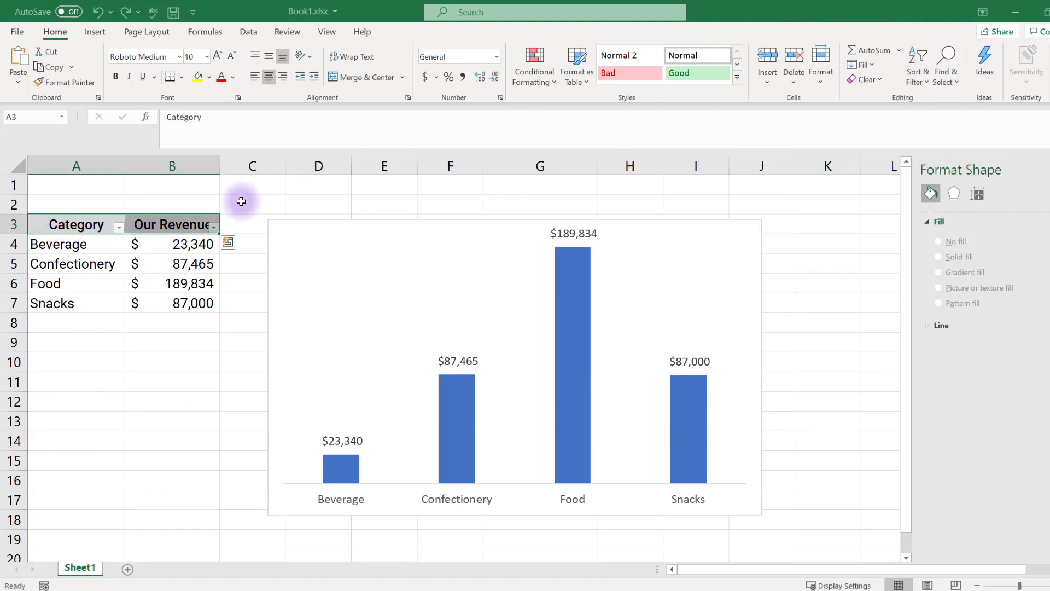
left_click(213, 226)
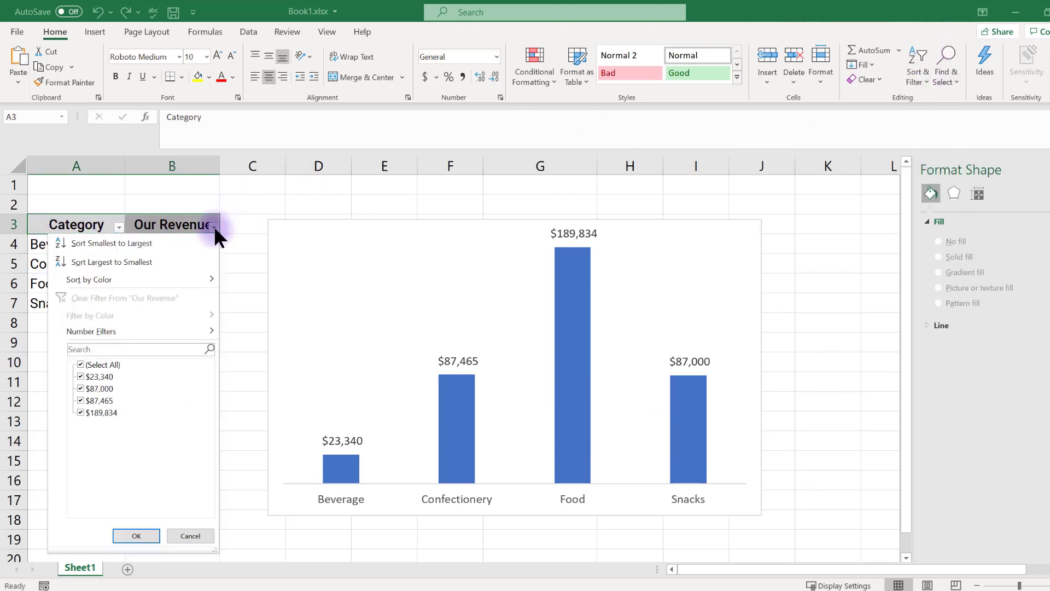
left_click(200, 257)
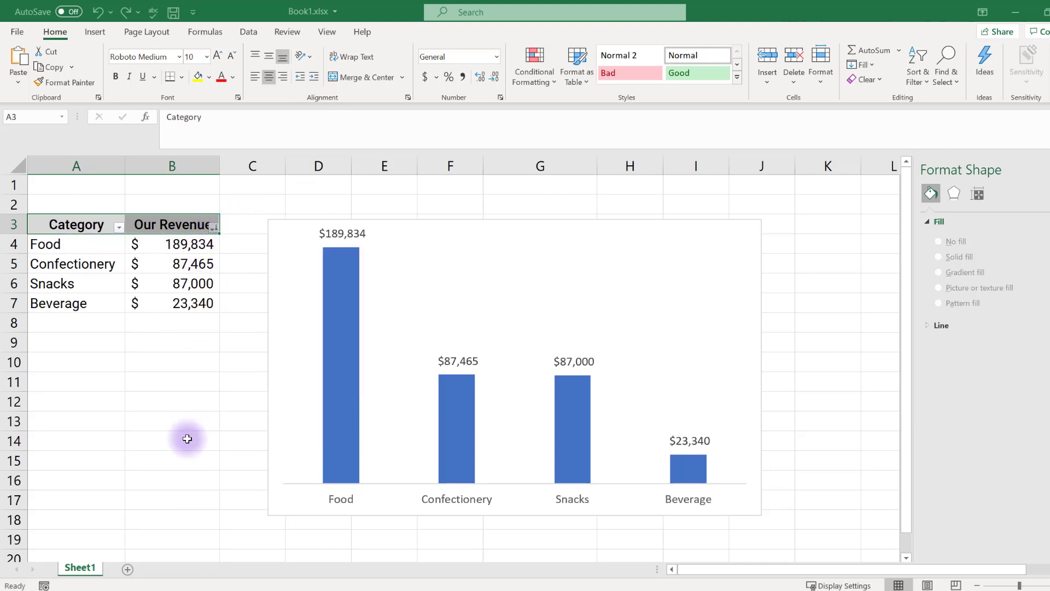
mouse_move(363, 315)
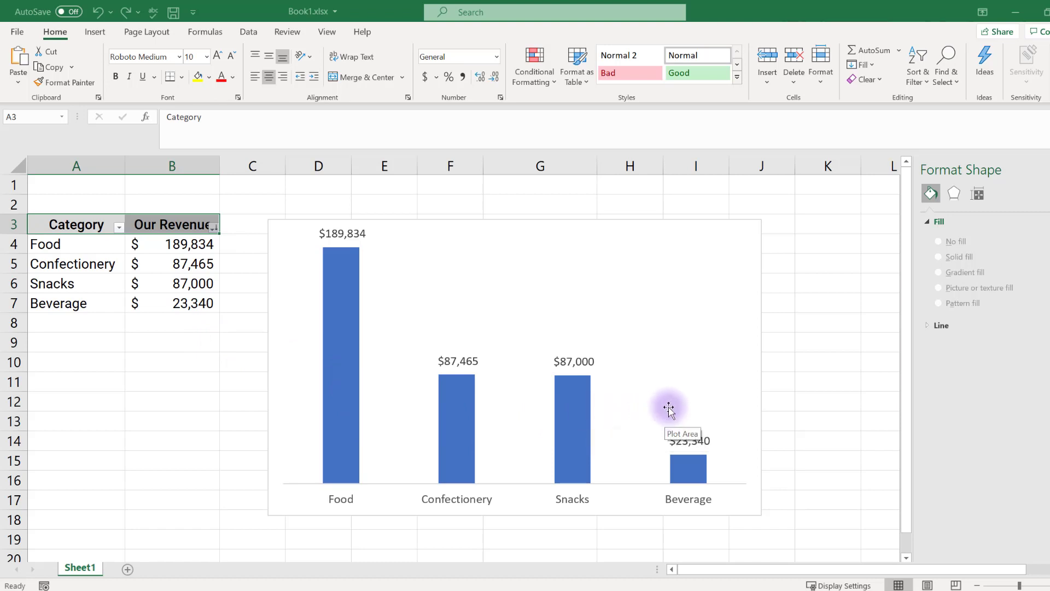
- Select the chart's plot area to show the Format Plot Area options
left_click(629, 440)
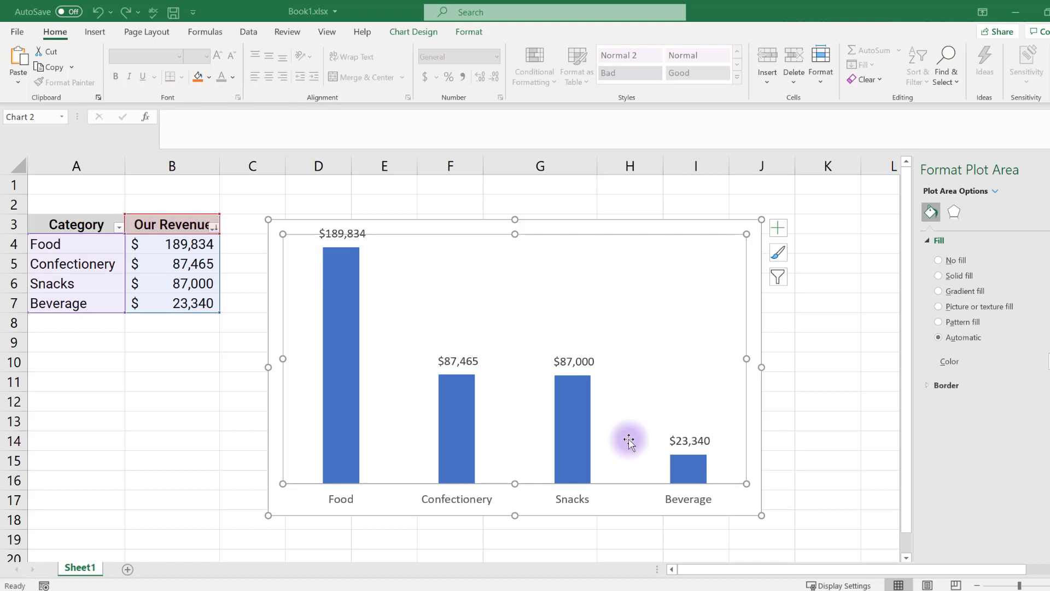
- Set the revenue series Gap Width to 65% in Series Options
left_click(573, 432)
left_click(456, 418)
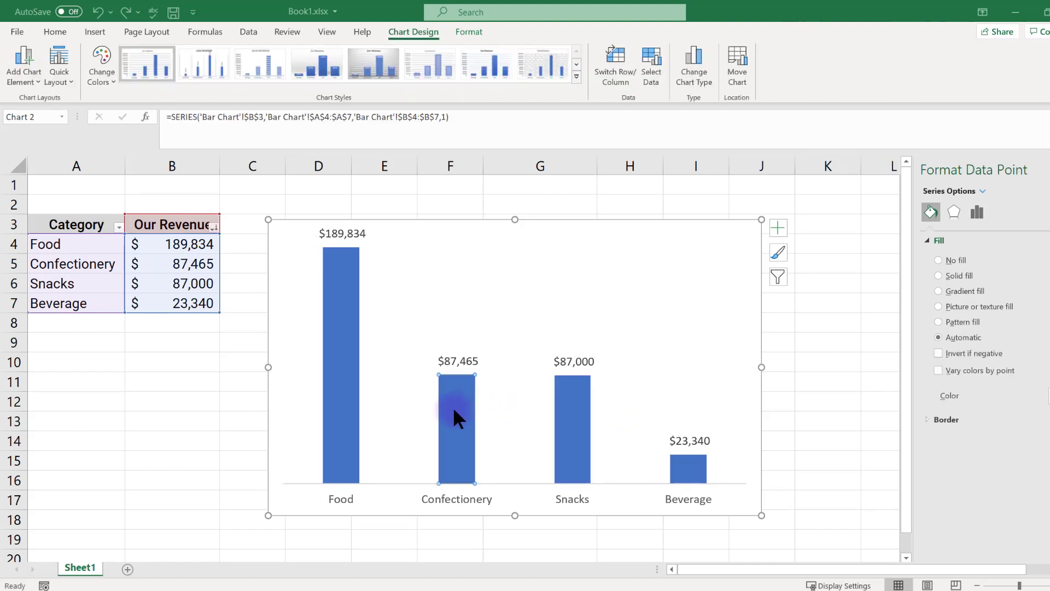
left_click(977, 212)
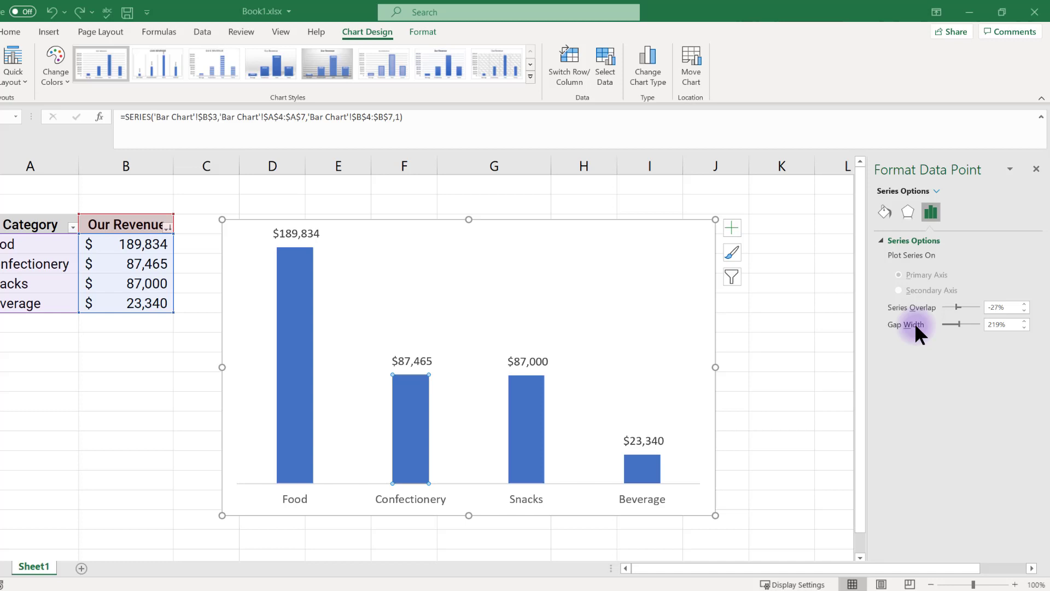
left_click(1015, 324)
key("Return")
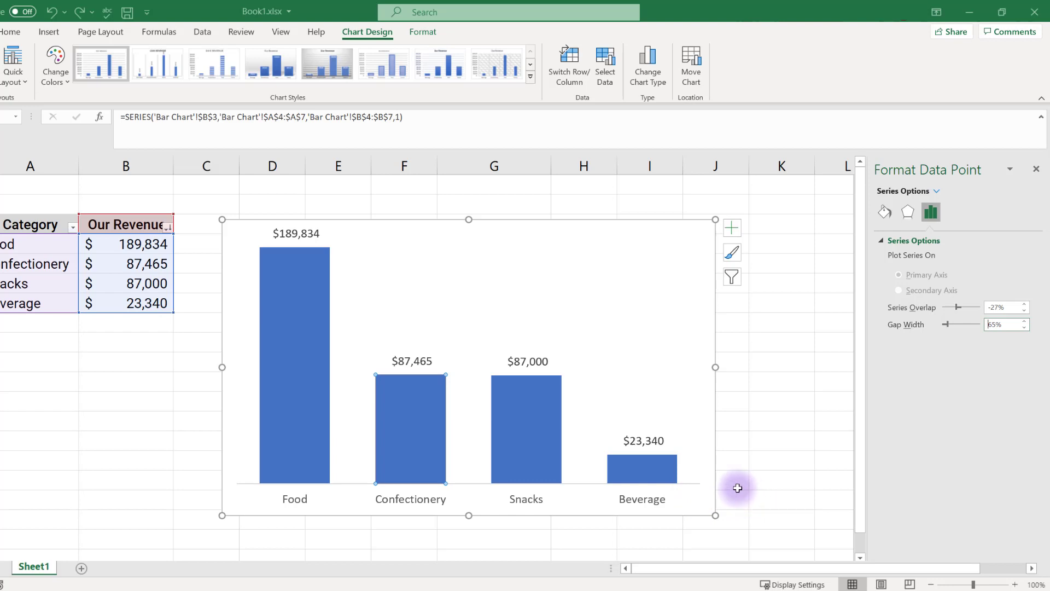
left_click(611, 293)
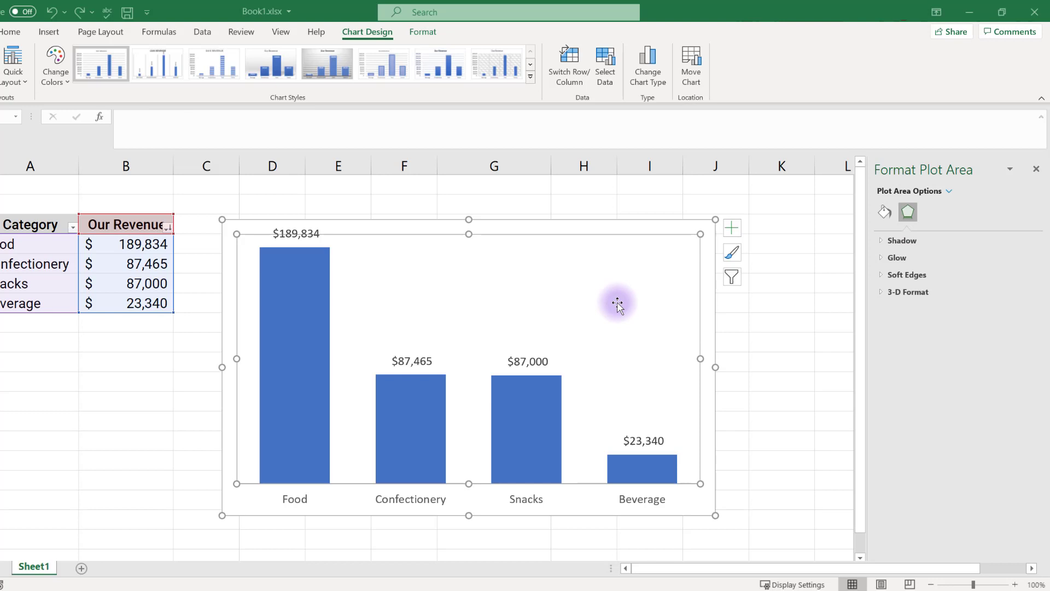
- Give the whole revenue series a solid gray fill
left_click(528, 405)
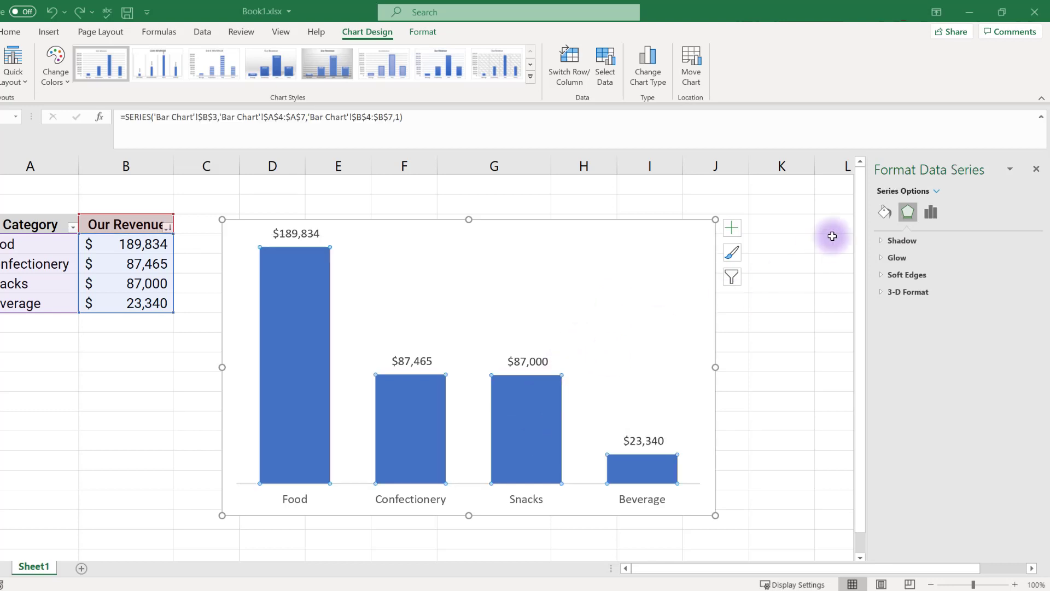
left_click(882, 208)
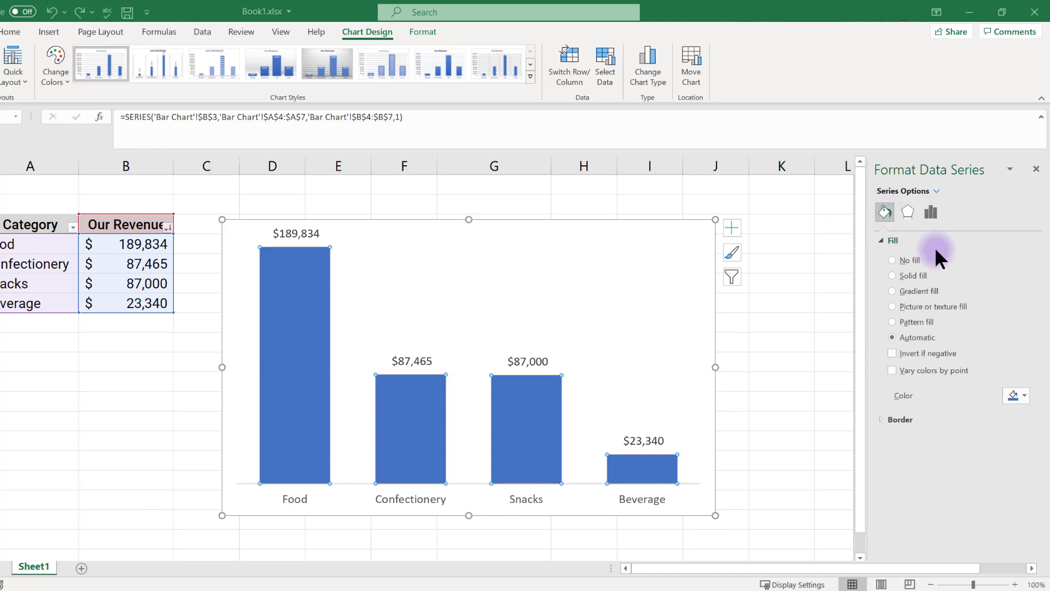
left_click(1021, 394)
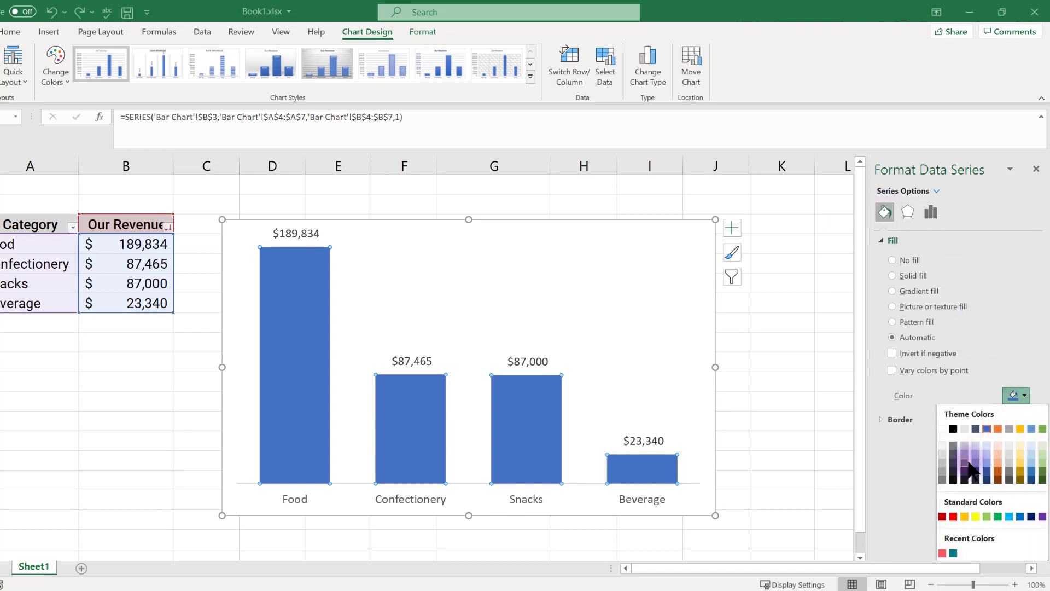
left_click(965, 463)
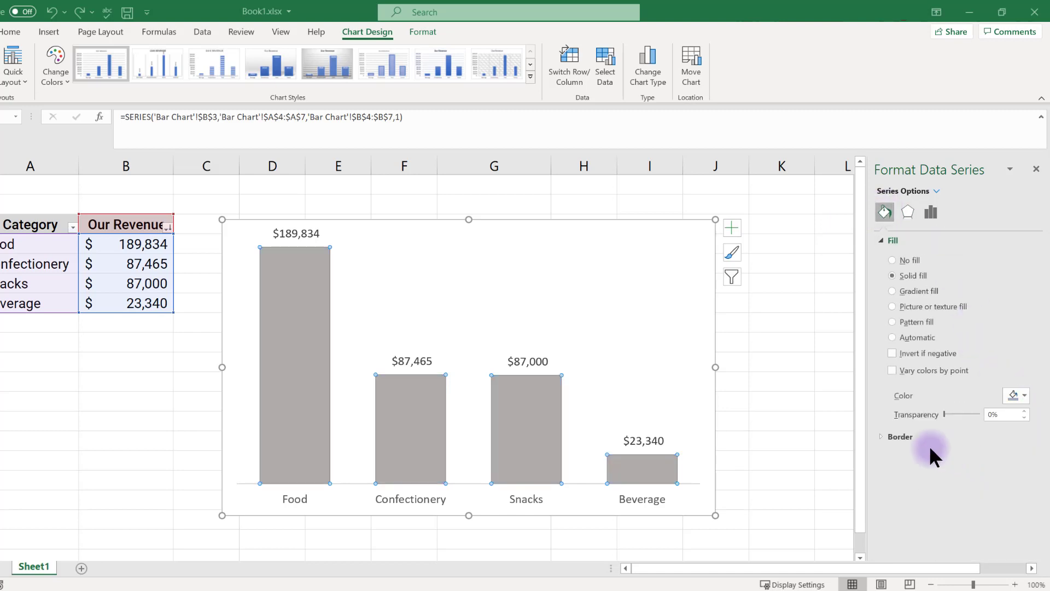
- Fill the Snacks column alone with green to highlight it
left_click(523, 415)
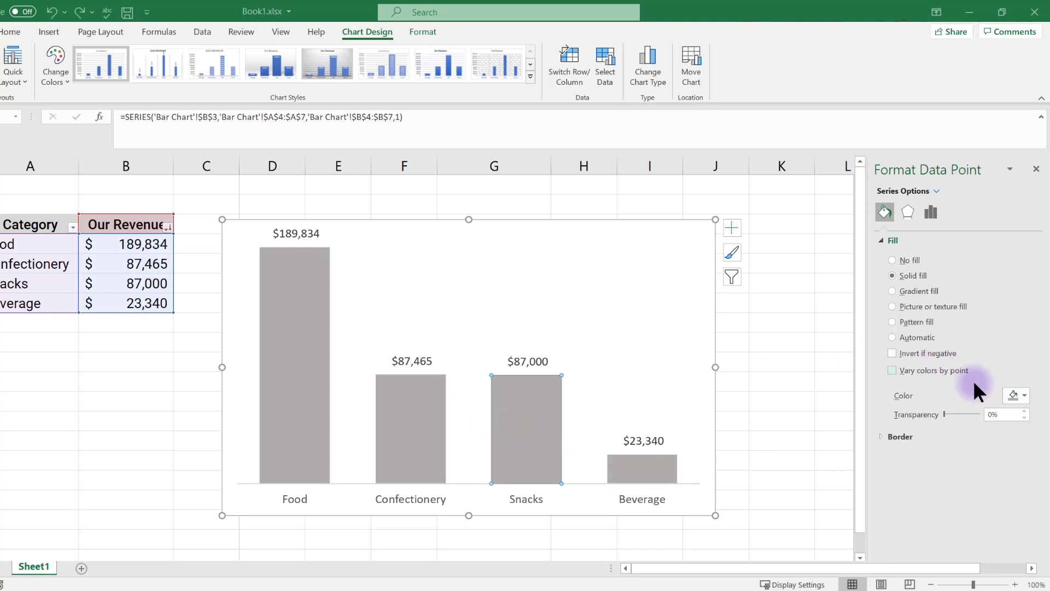
left_click(1022, 394)
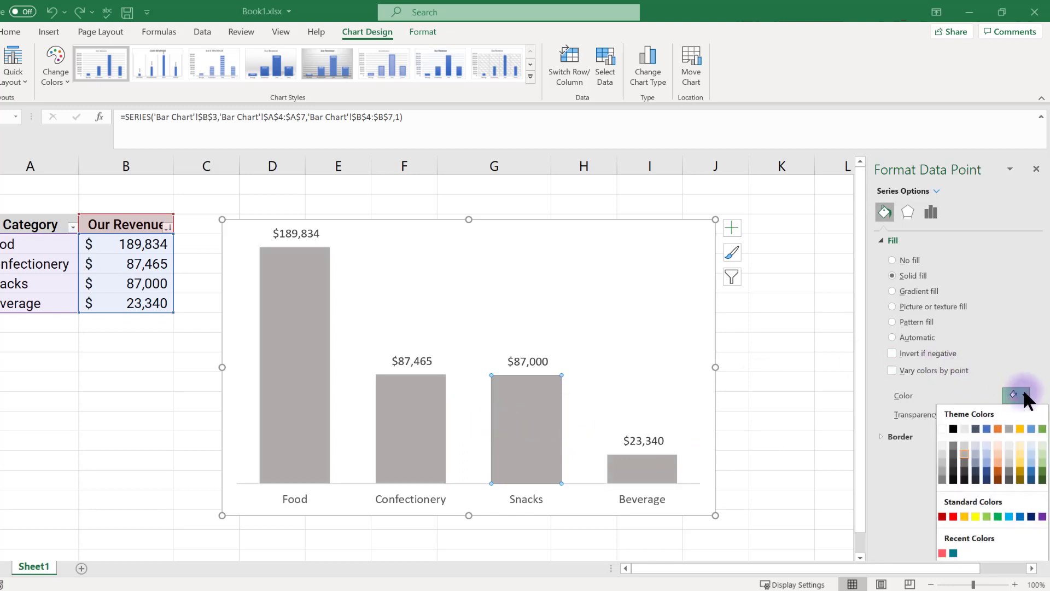
left_click(1042, 473)
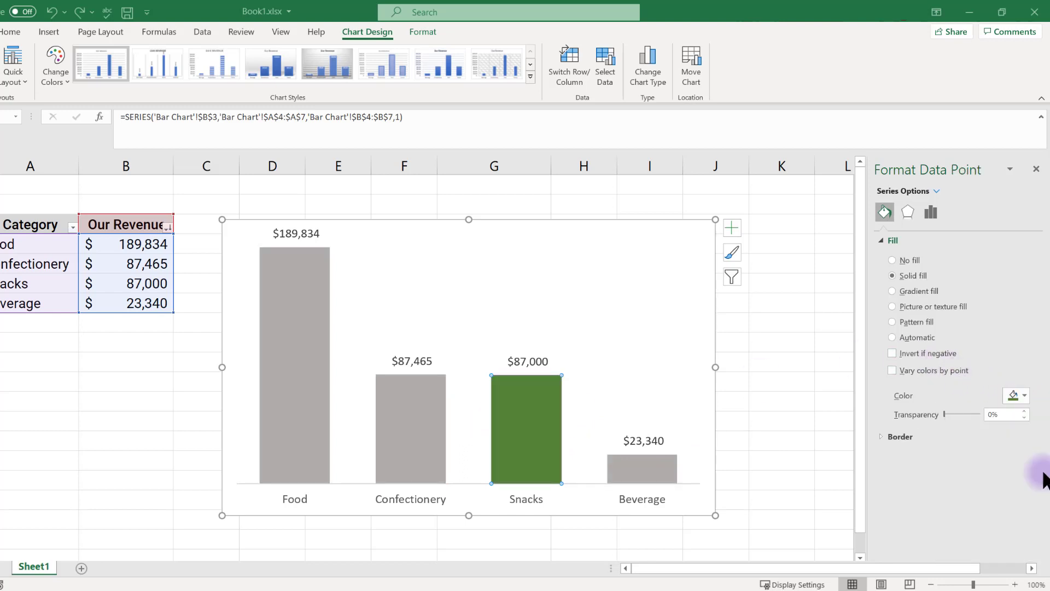
left_click(792, 385)
left_click(533, 362)
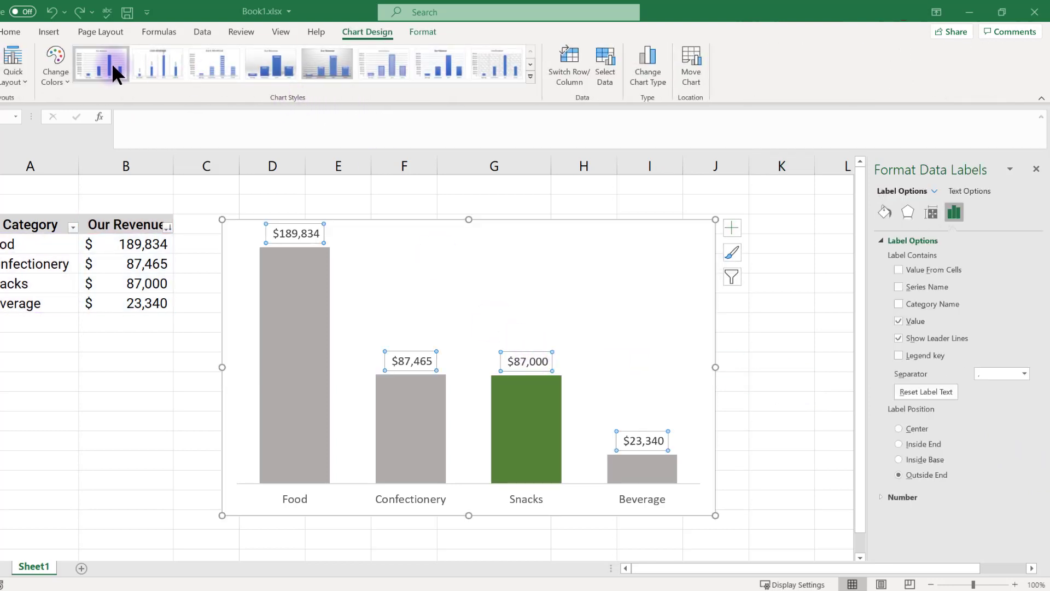
- Increase the value labels' font twice to 10.5 and the category labels' font once
left_click(10, 33)
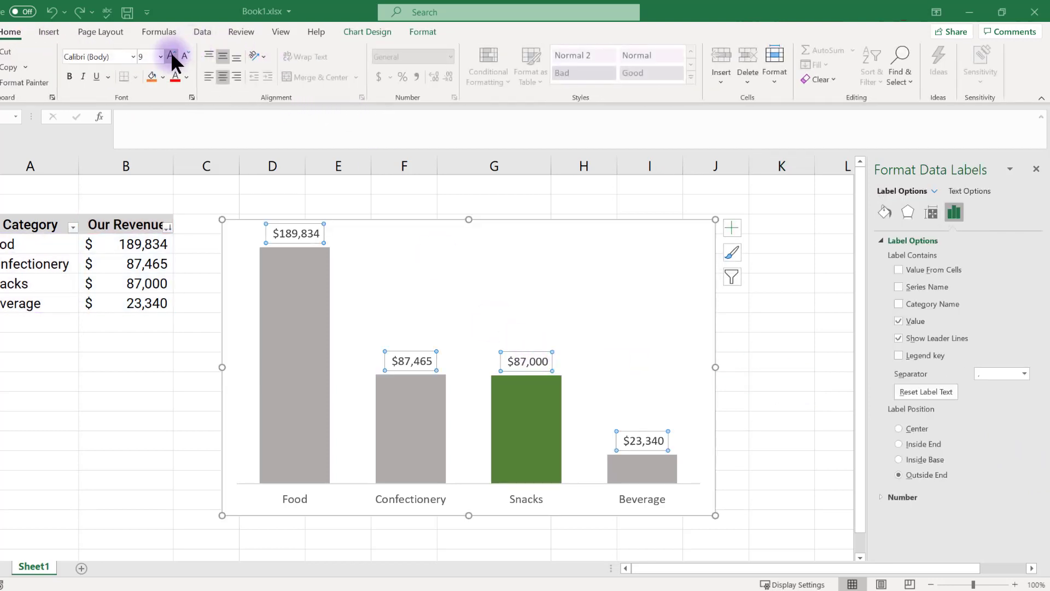
left_click(171, 55)
left_click(171, 54)
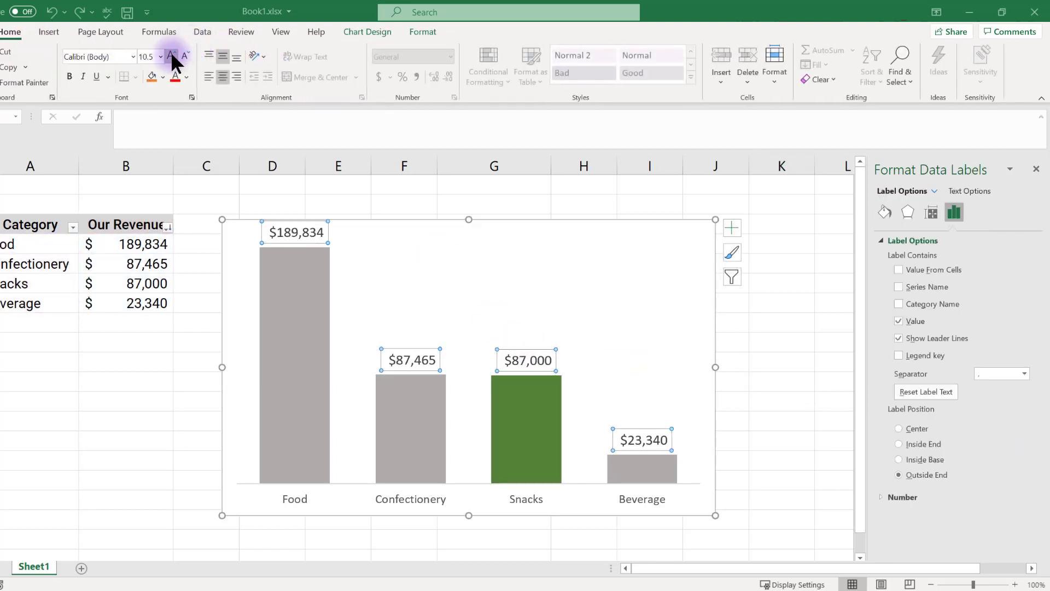
left_click(304, 506)
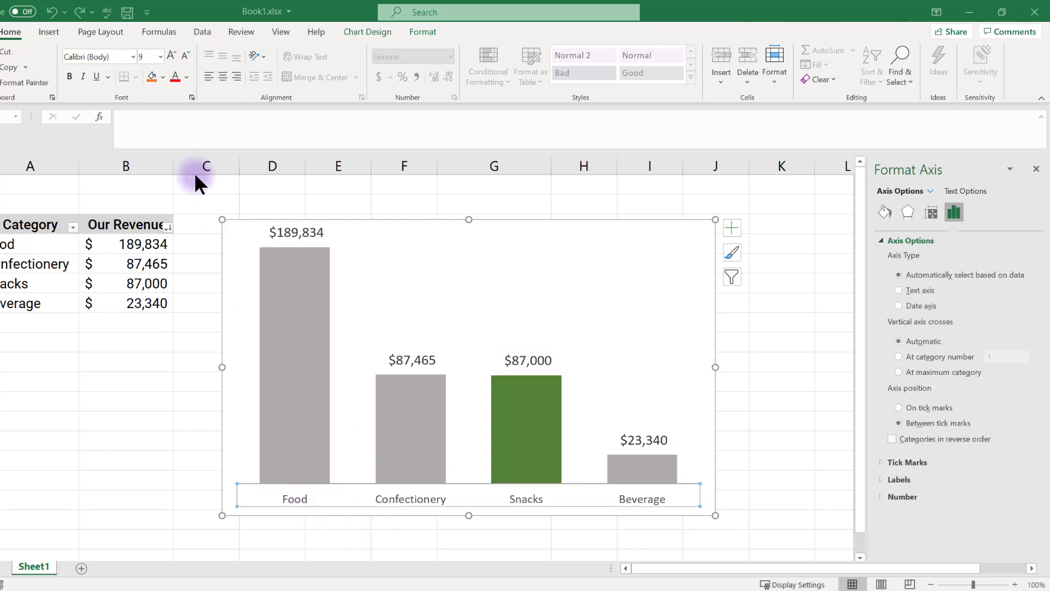
left_click(167, 55)
left_click(93, 372)
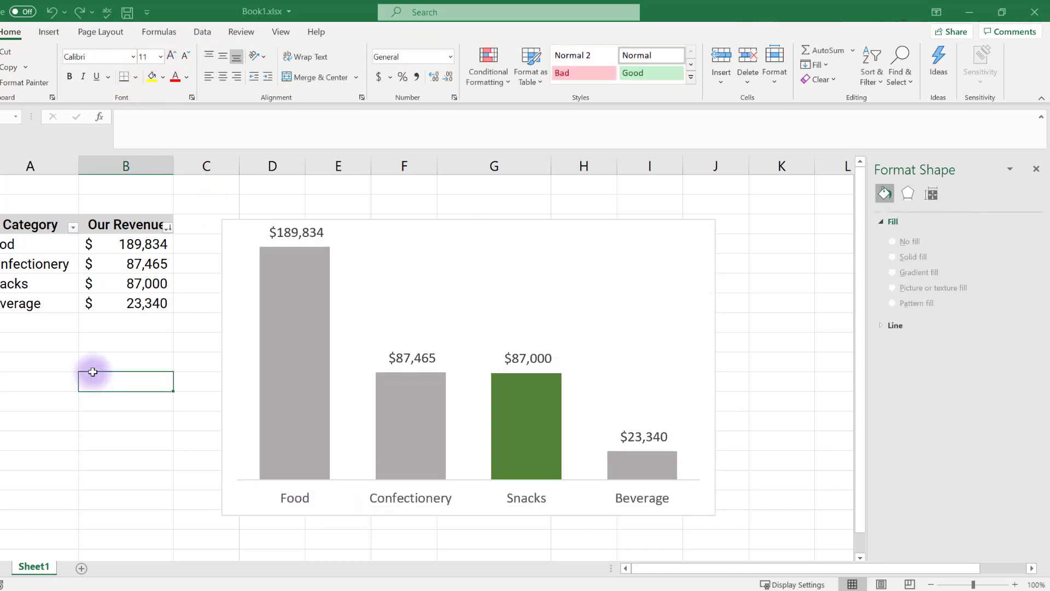